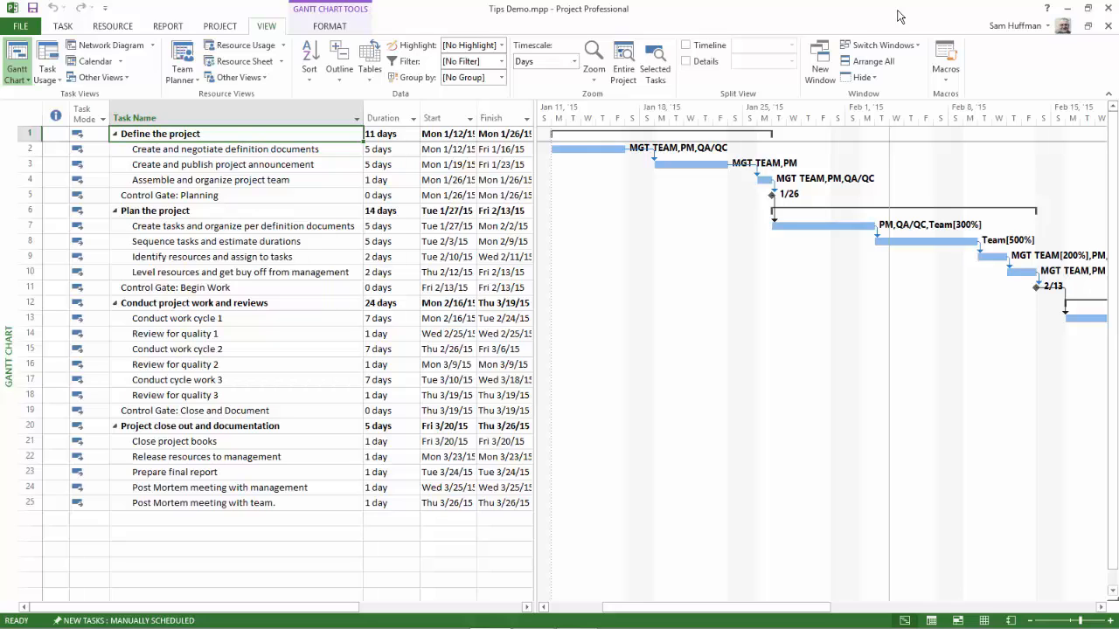
Search the task Name field for "Review", stepping through the matches as far as "Review for quality 2".
key(ctrl+f)
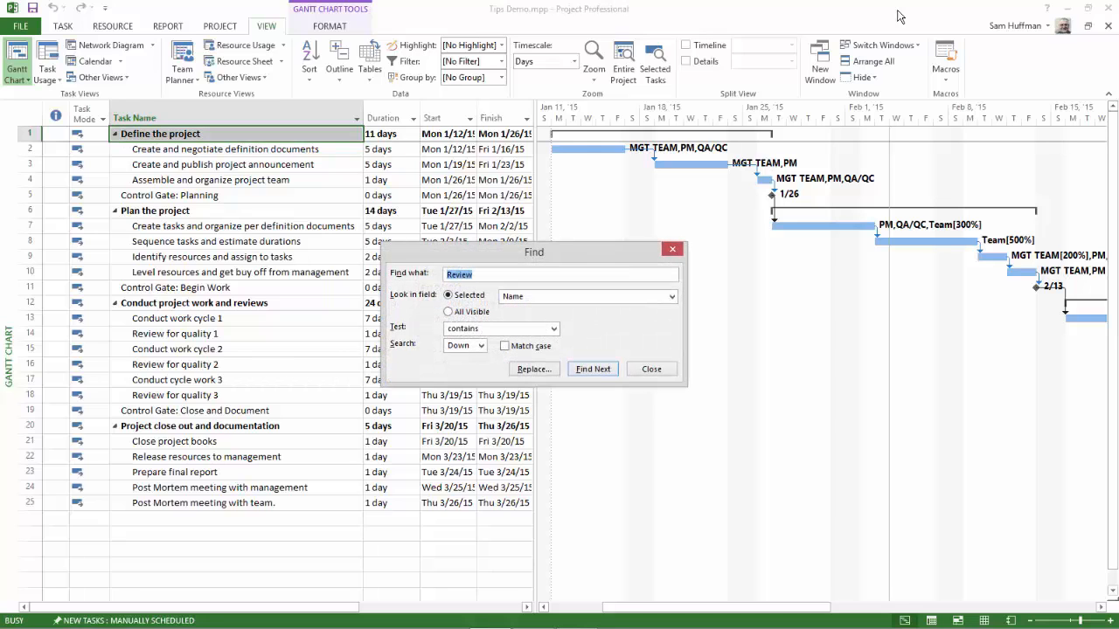
click(593, 369)
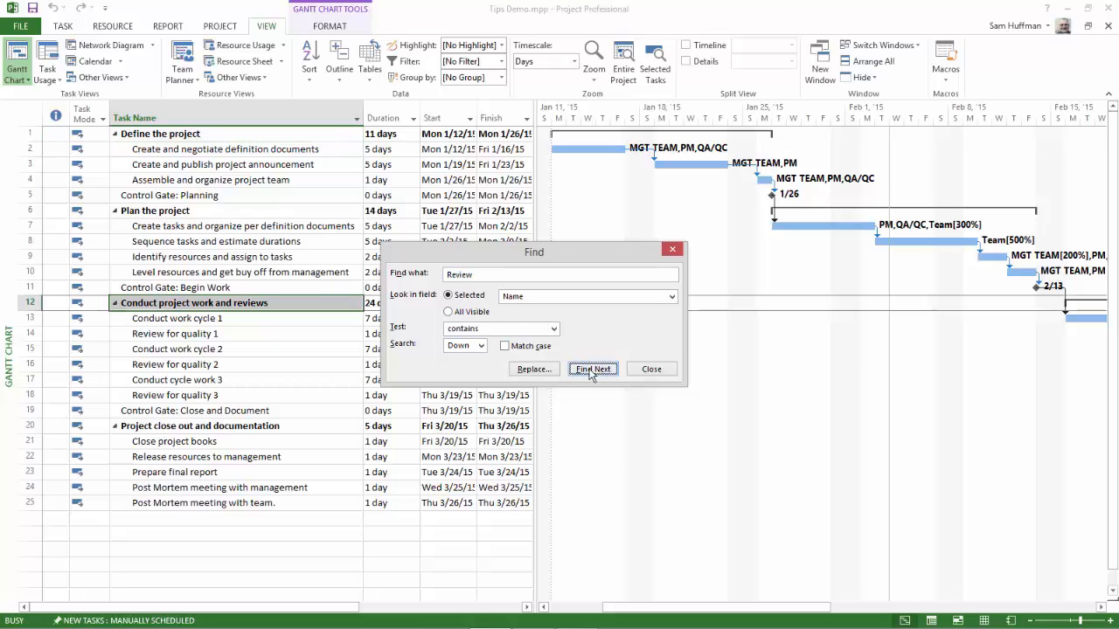
click(591, 373)
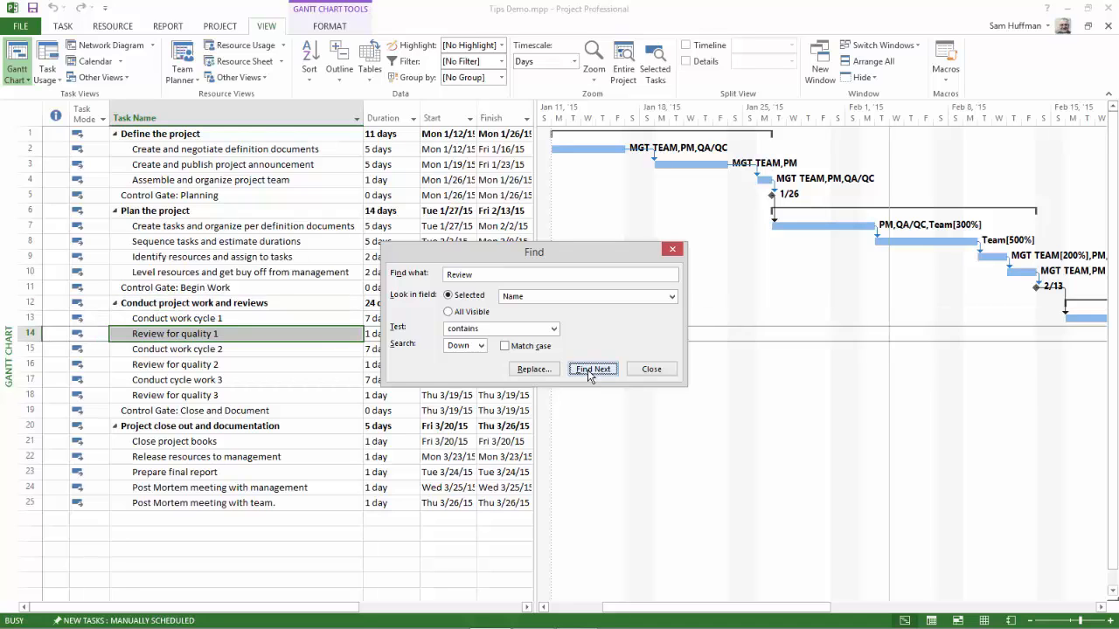
click(591, 372)
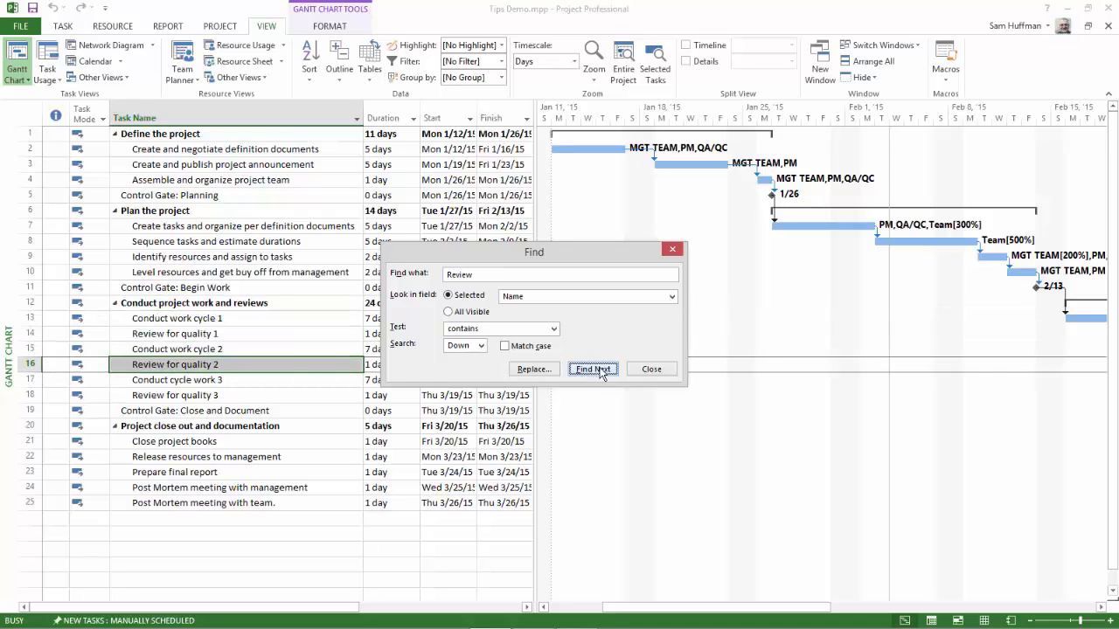
click(652, 369)
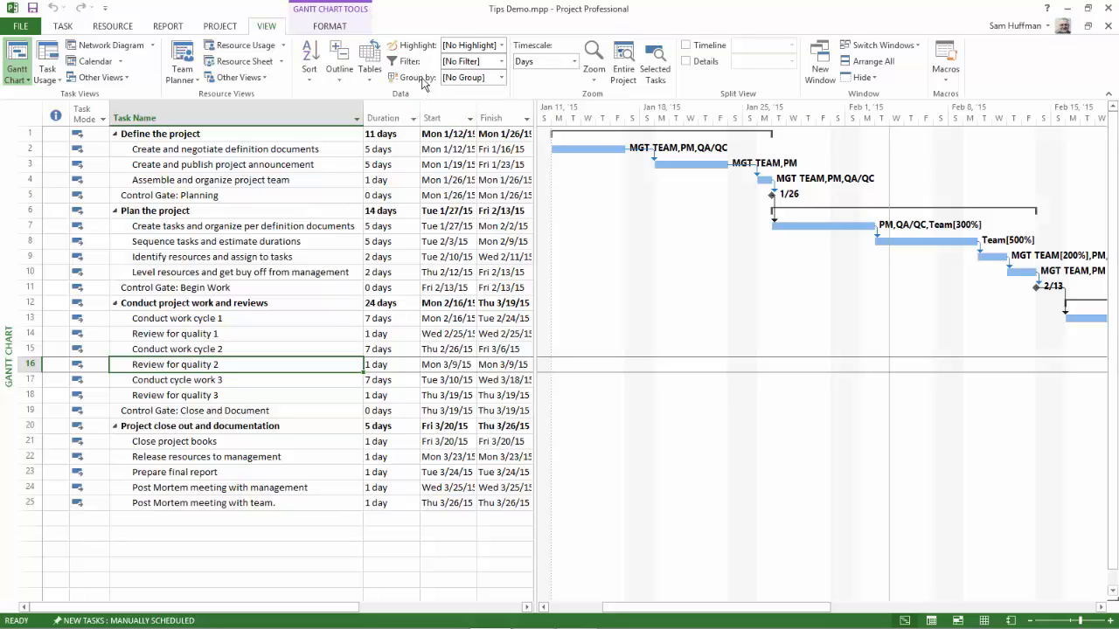
Create a new task filter named "Search Name Field".
click(501, 68)
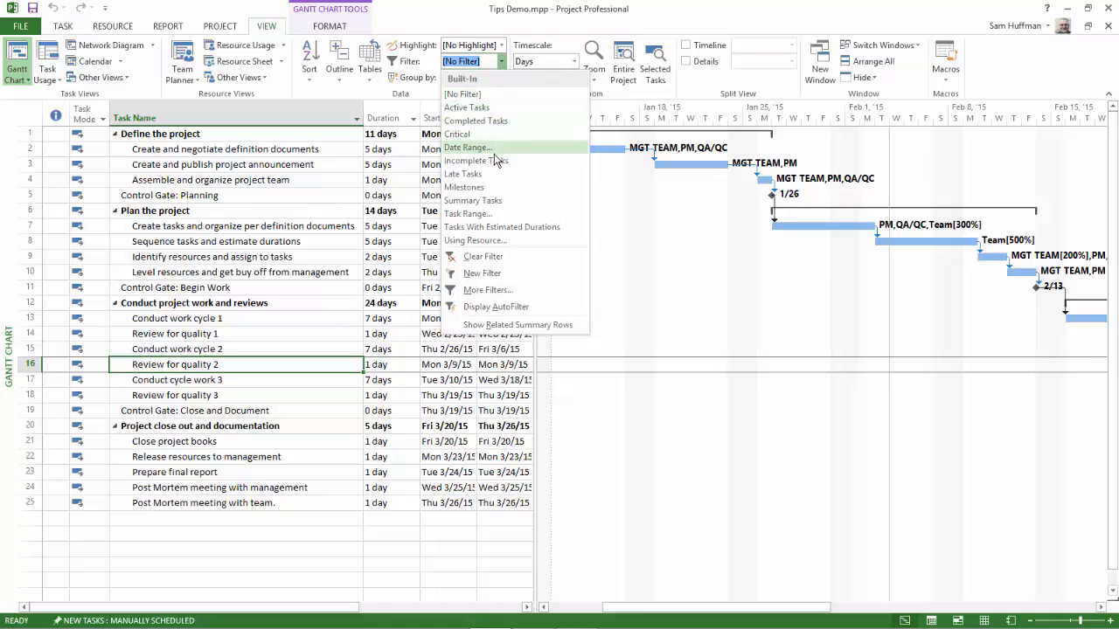
click(486, 276)
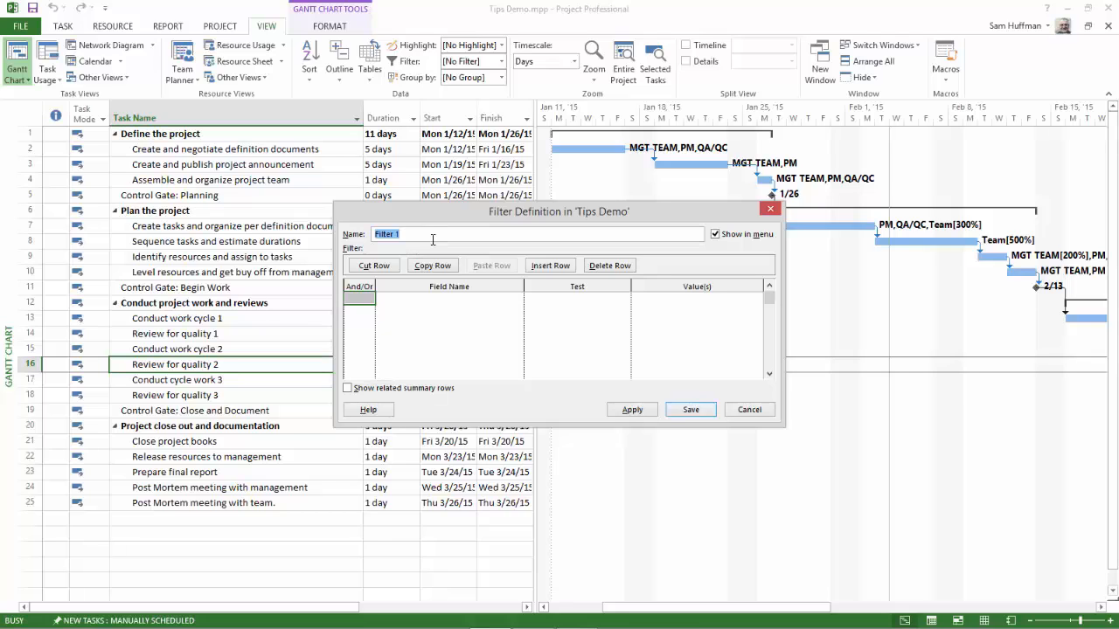
text(Searcg)
key(BackSpace)
text(h Name Field)
Define the filter's condition with the field Name and the test "contains".
click(420, 301)
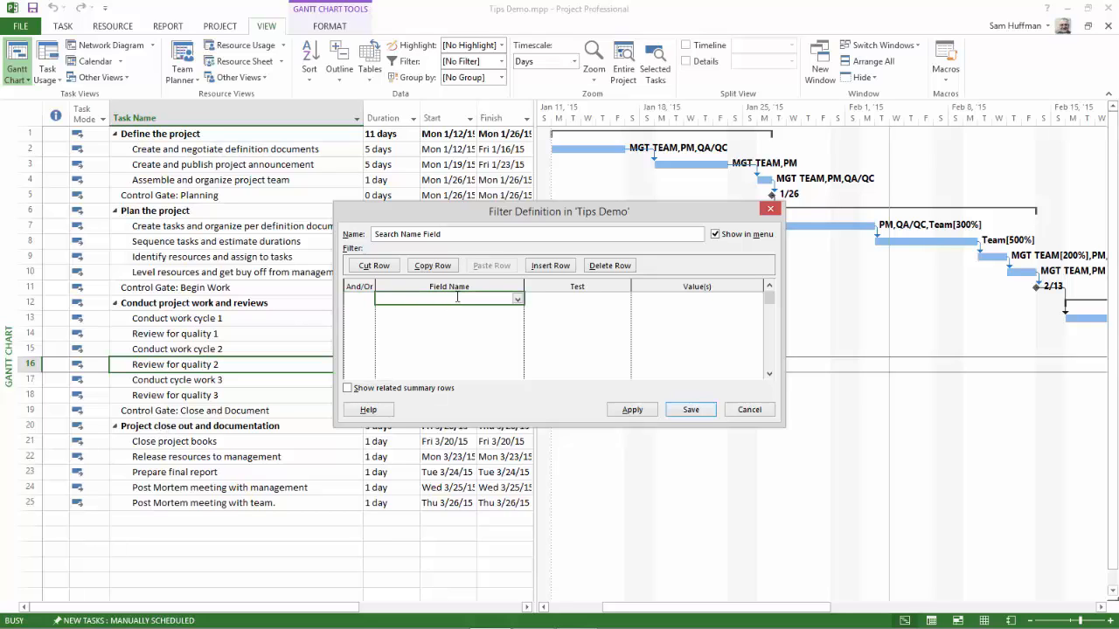
text(Name)
click(560, 302)
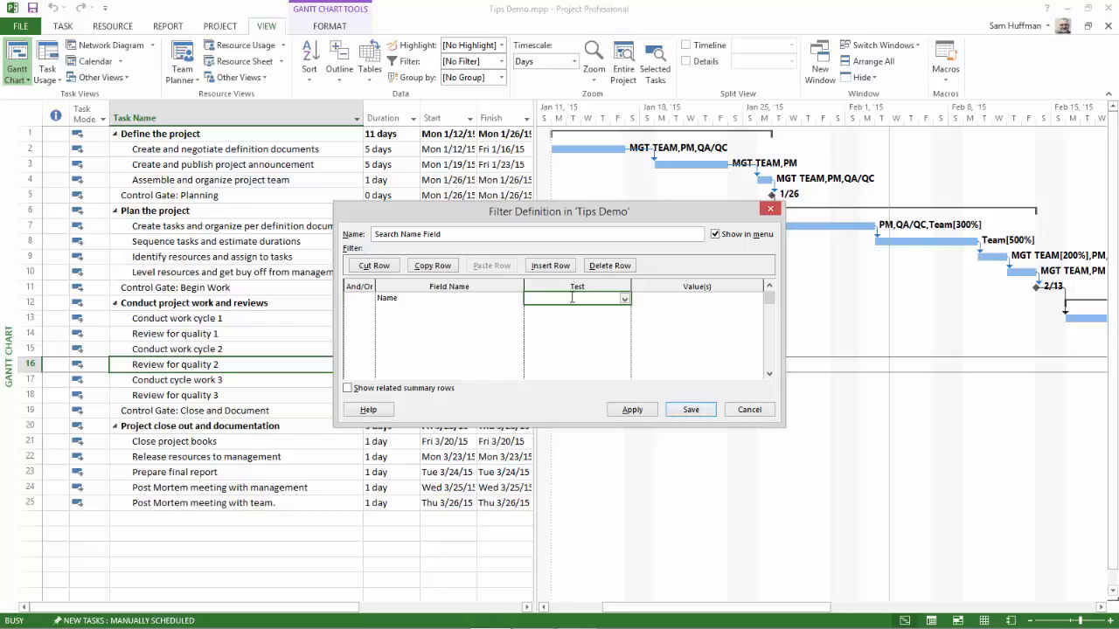
click(624, 299)
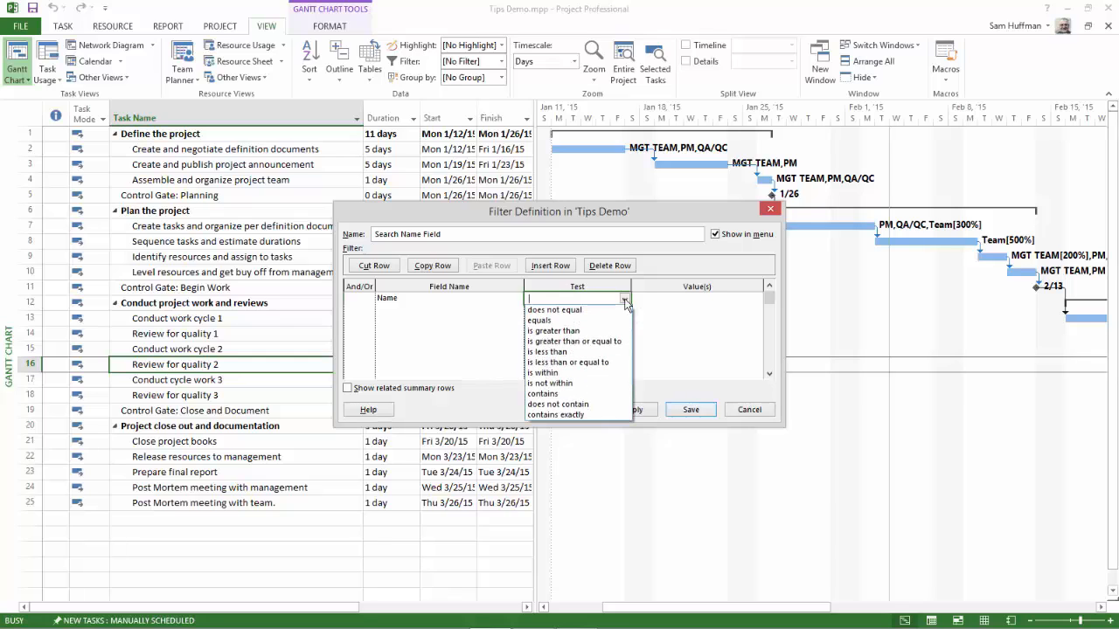
click(579, 394)
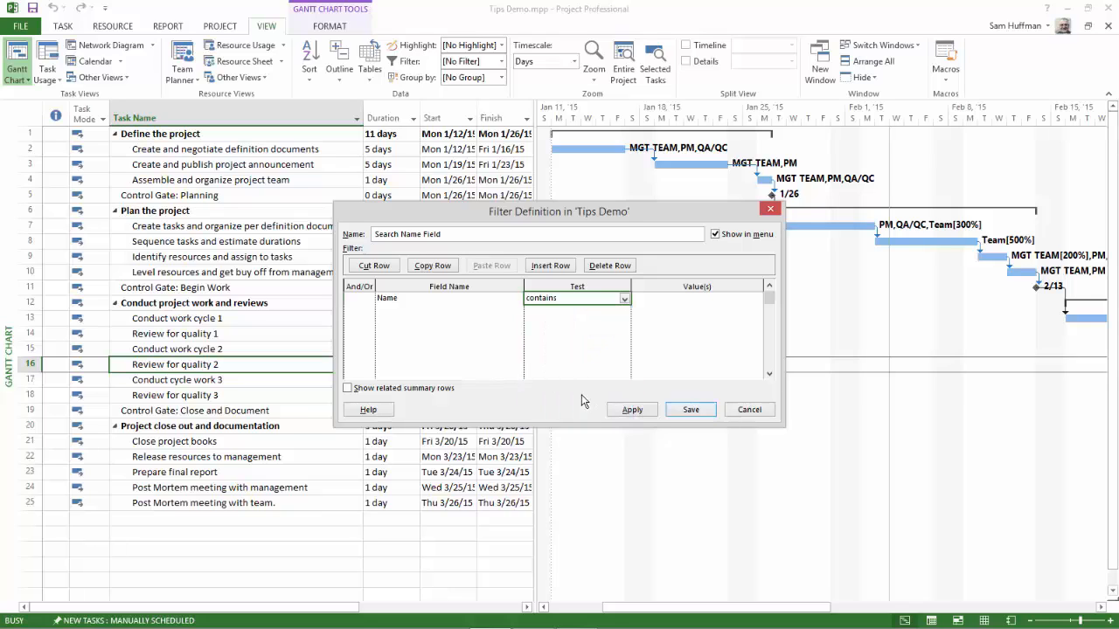
Set the condition's value to the interactive prompt "What text do you want?"? and save the filter.
click(678, 305)
click(666, 298)
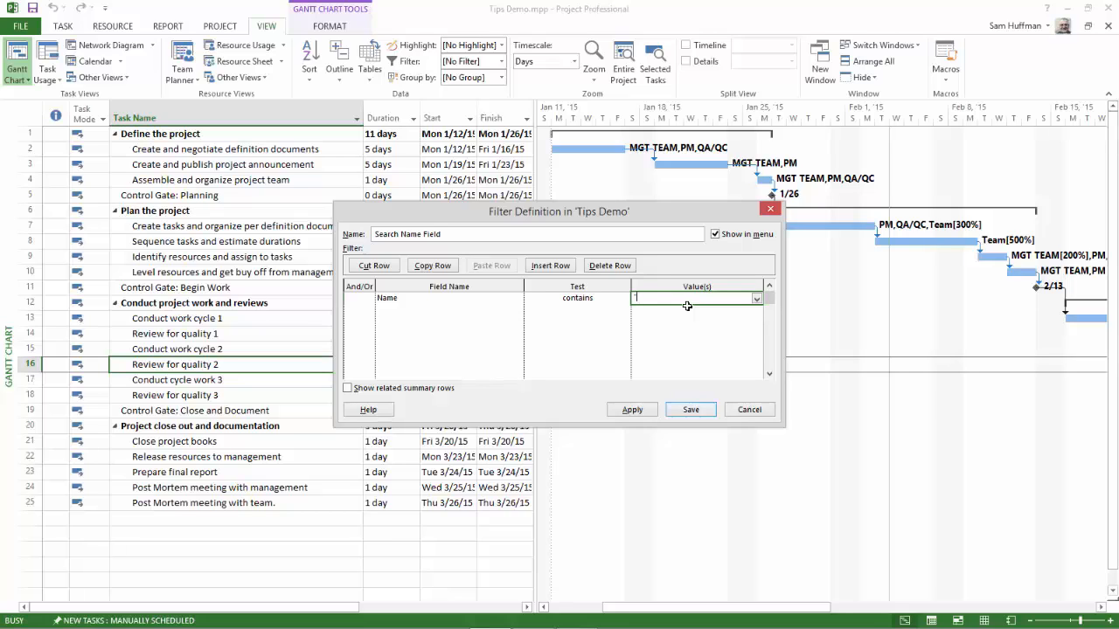
text("What text do you want?")
text(?)
key(BackSpace)
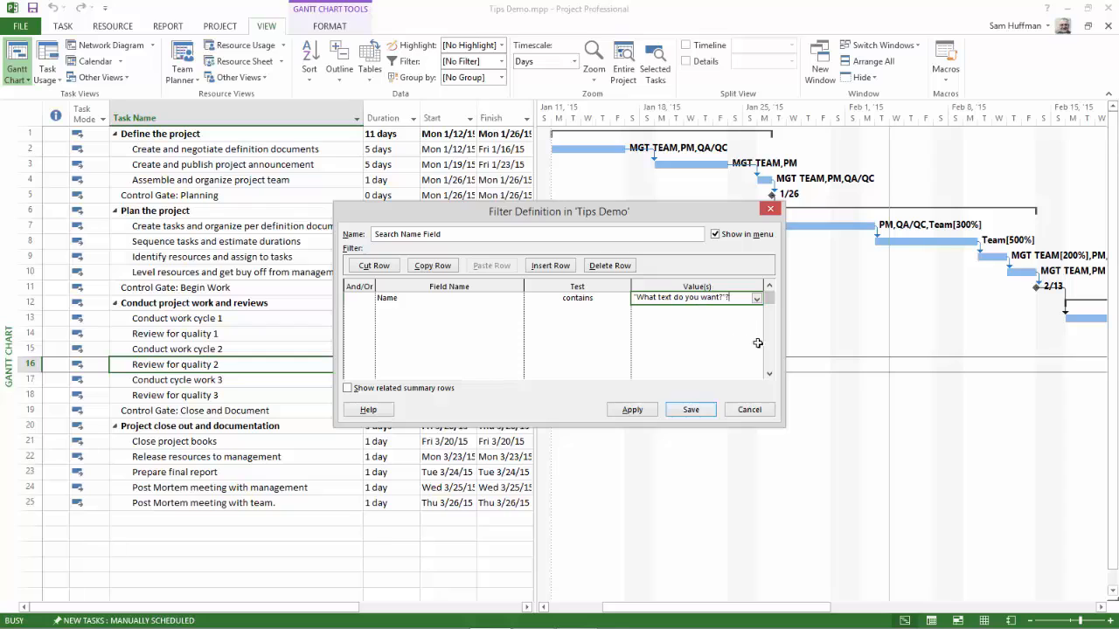
click(701, 412)
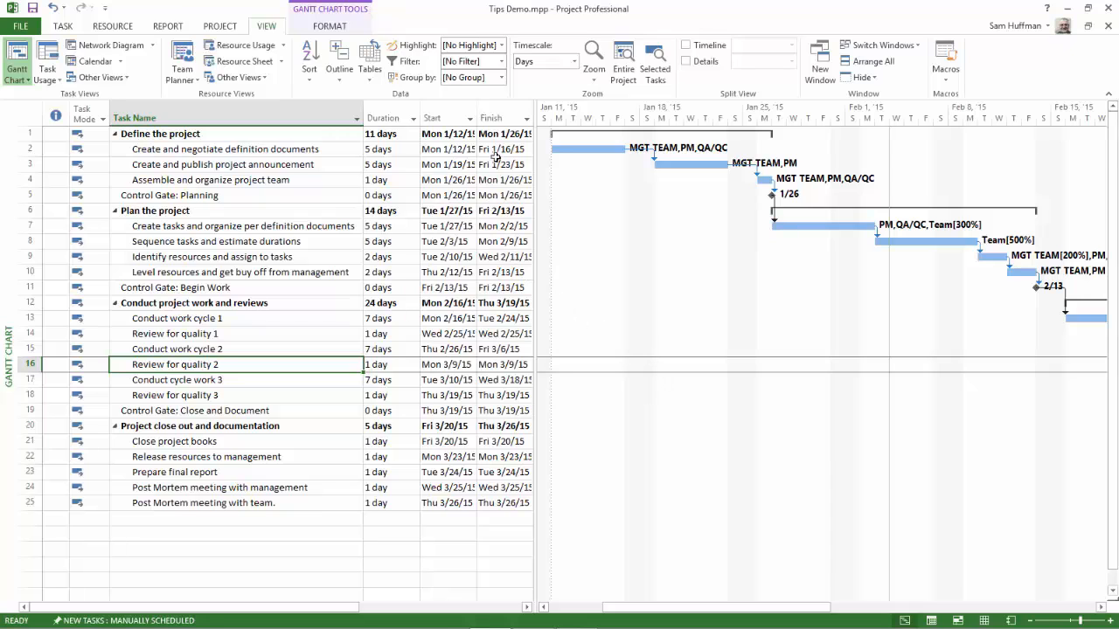
click(501, 61)
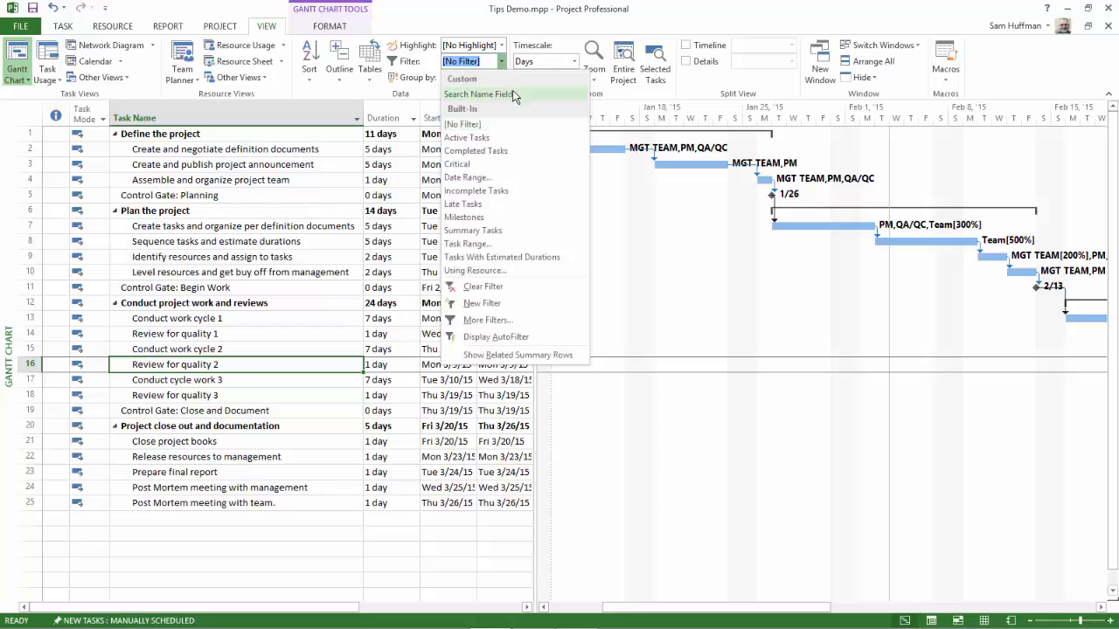
click(529, 37)
click(503, 45)
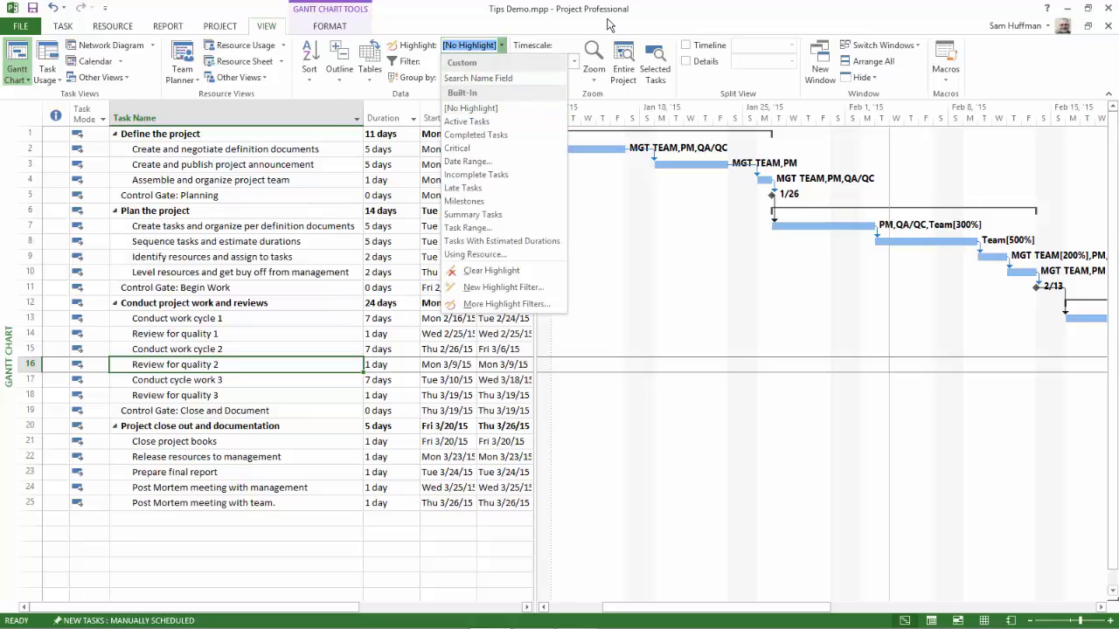
click(649, 25)
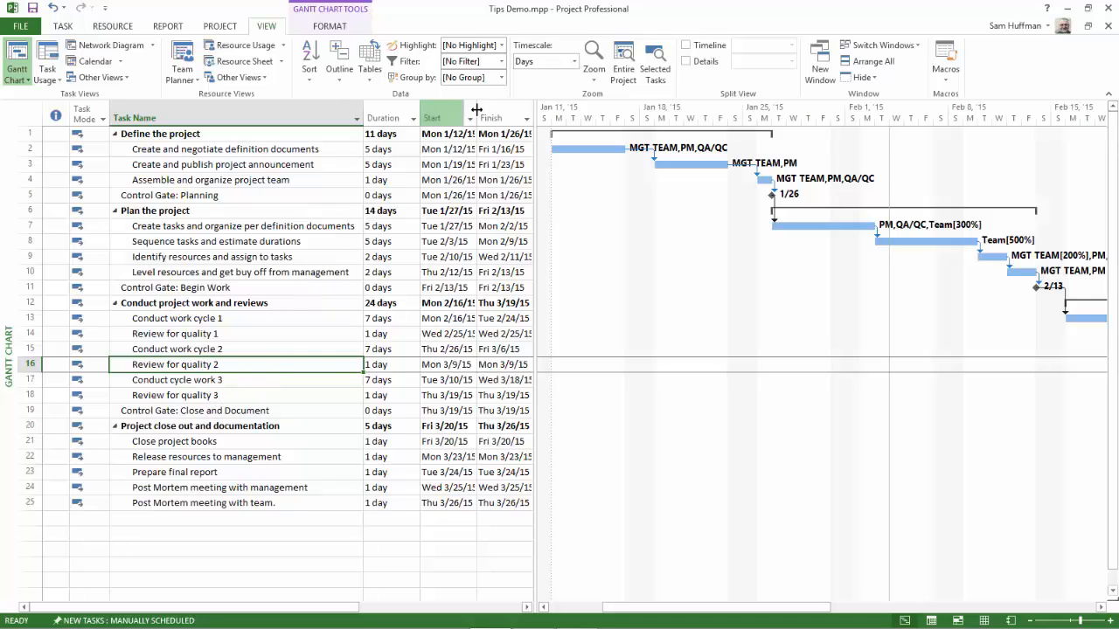
Filter the tasks with Search Name Field for the text "Control", and remove the filter again.
click(503, 64)
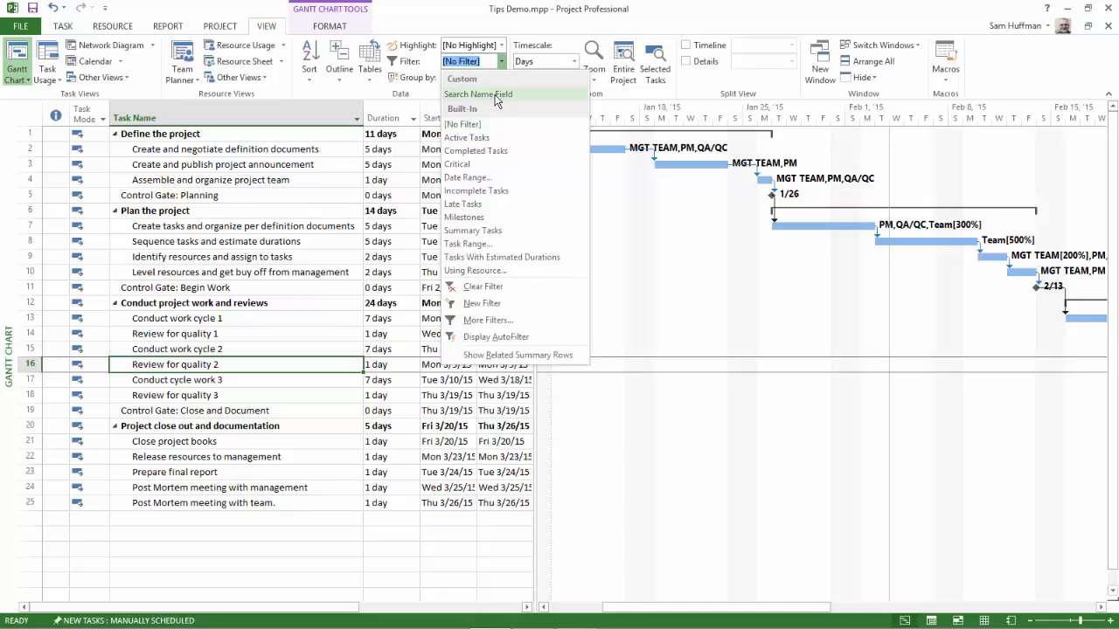
click(489, 94)
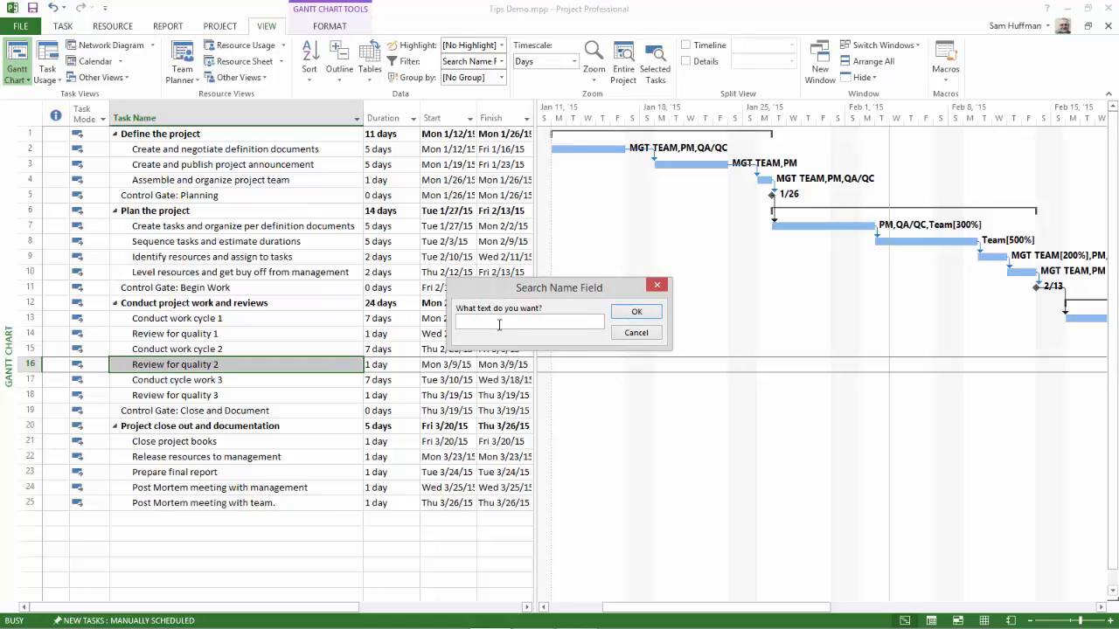
text(Control)
click(634, 313)
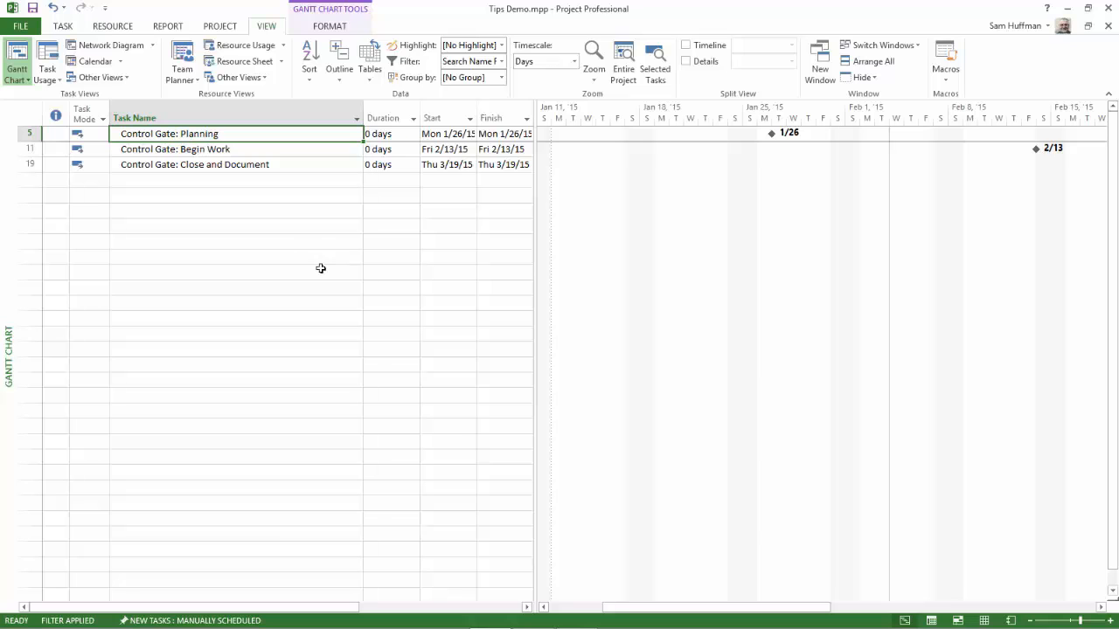
click(503, 64)
click(473, 124)
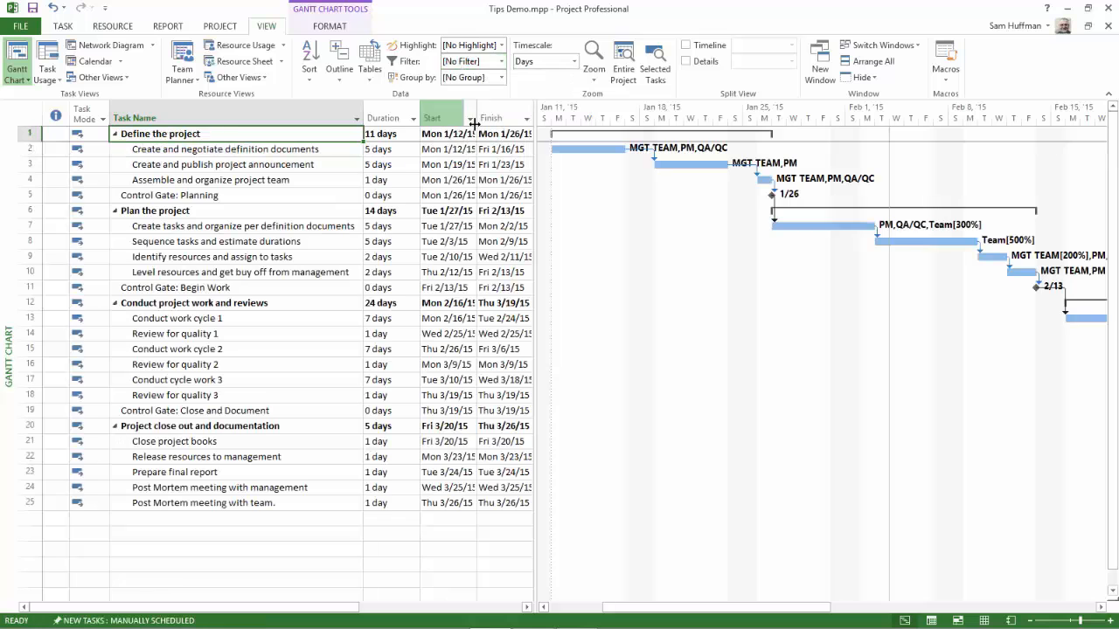
Highlight the tasks matching "Control" with Search Name Field, and reset the highlighting to No Highlight.
click(500, 45)
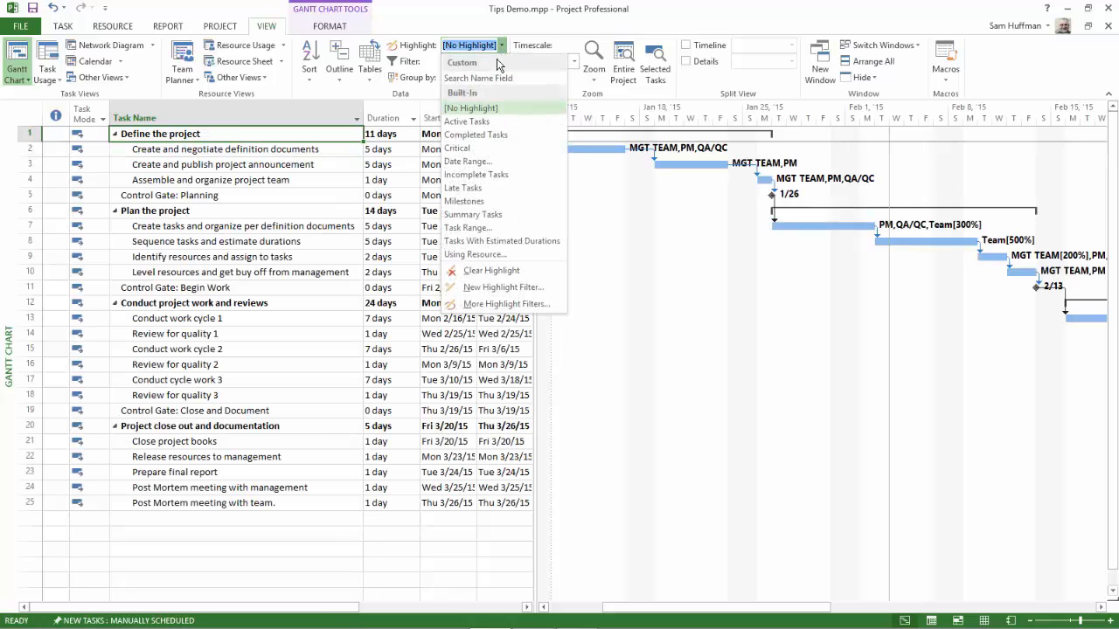
click(491, 78)
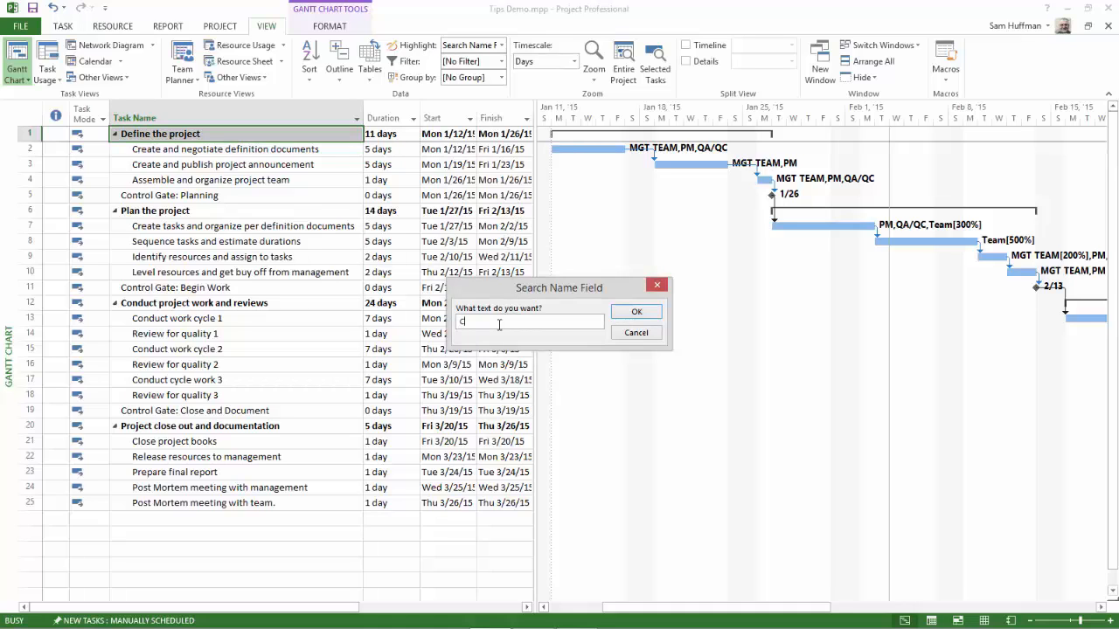
text(ontrol)
key(Return)
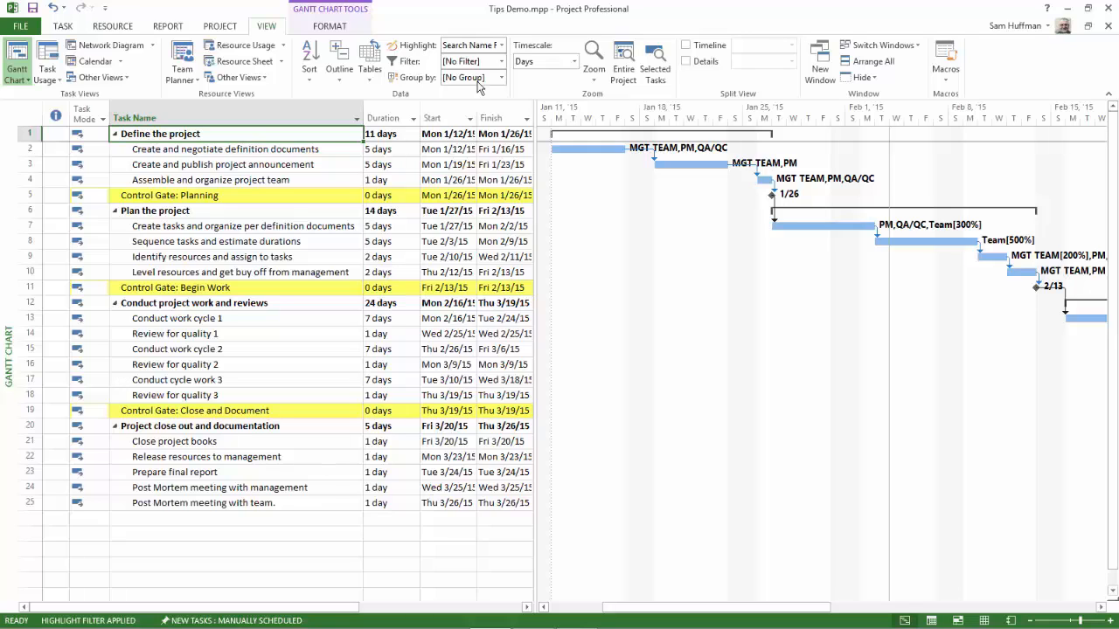
click(500, 44)
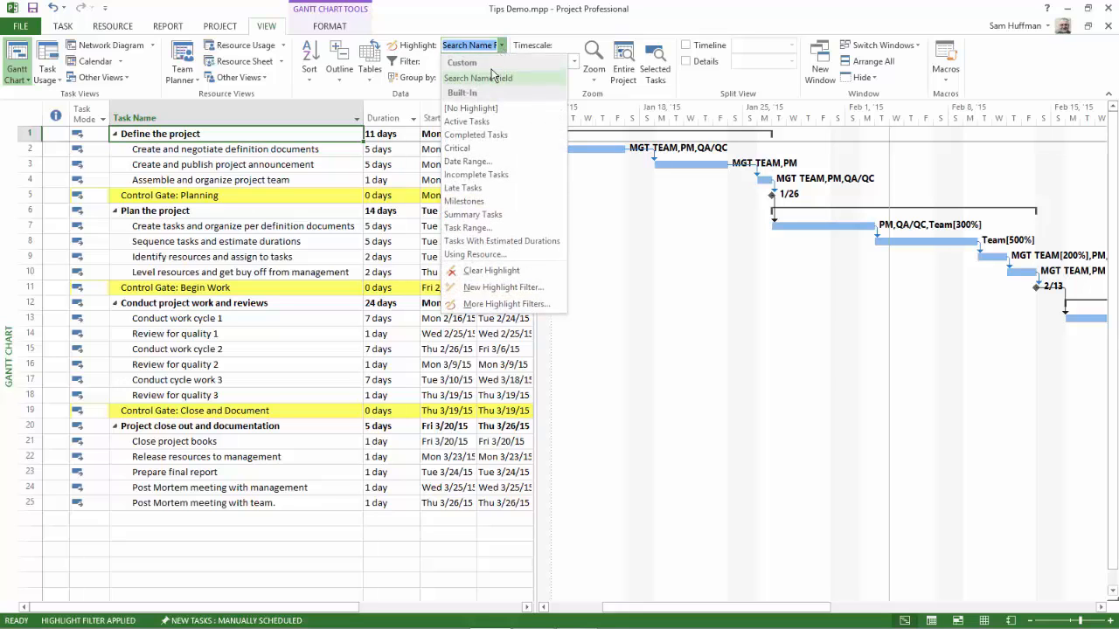
click(472, 108)
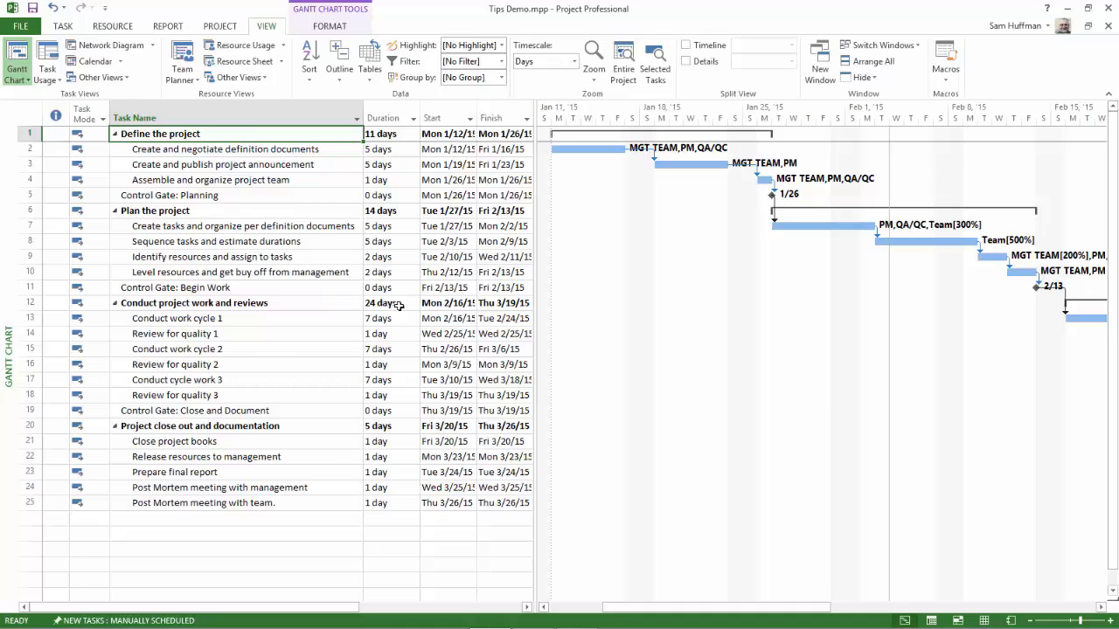
Open the choice of filters for the task list.
click(502, 63)
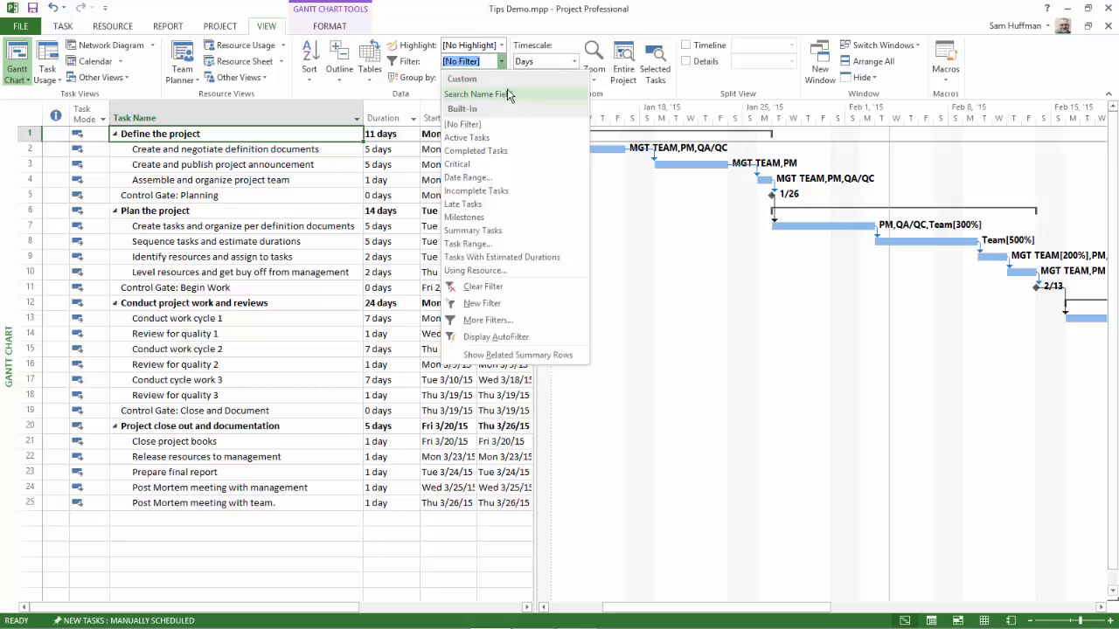